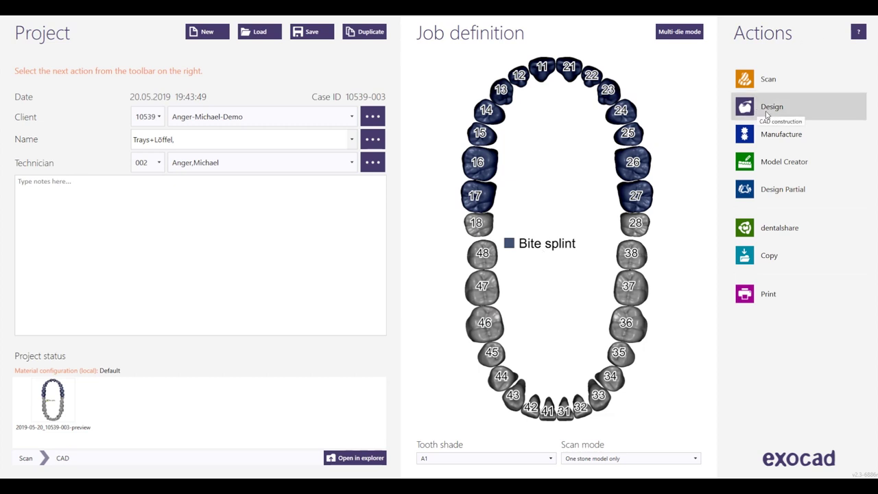
Step: Launch CAD design on the upper-jaw bite splint case from the project screen
left_click(768, 108)
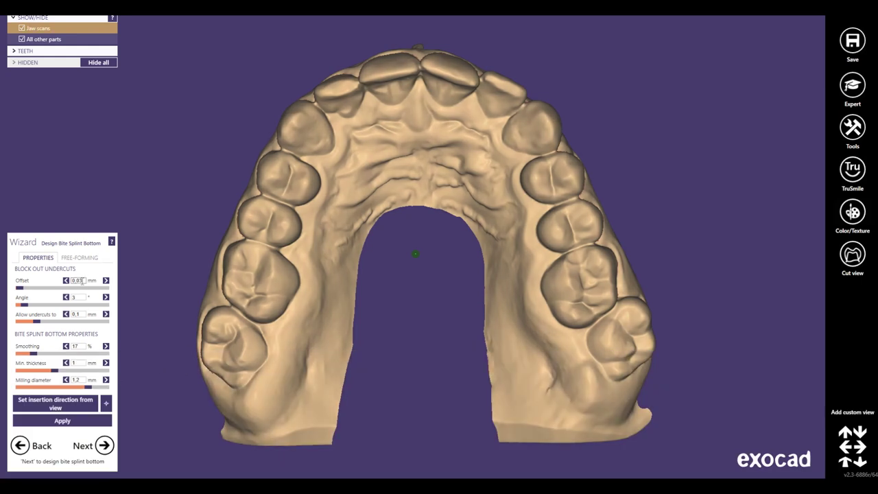
Step: Set bottom offset 1.5 mm, undercuts 0, smoothing 100%, min thickness 1.5 mm, then compute it
left_click_drag(82, 280, 66, 288)
key("Tab")
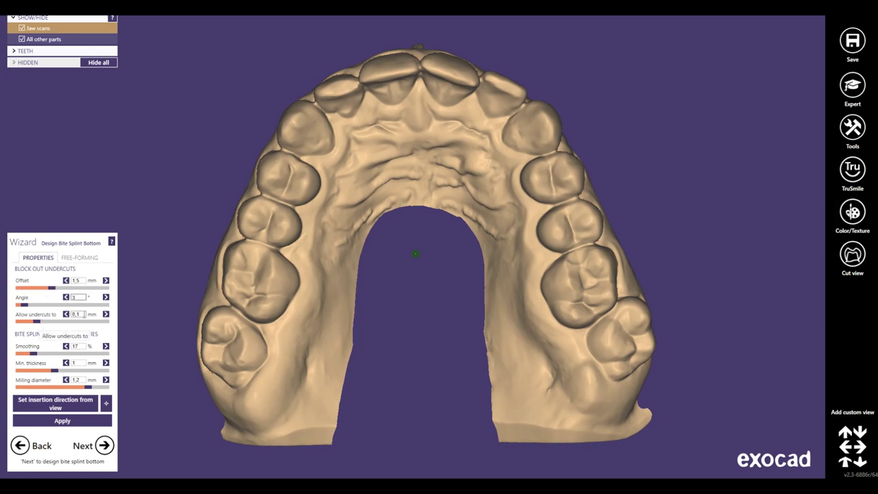
key("Tab")
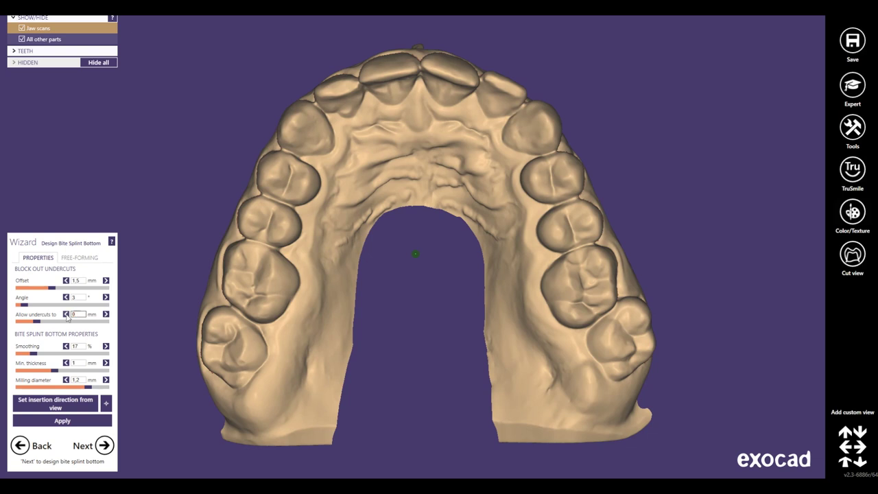
left_click(80, 297)
left_click_drag(33, 354, 139, 356)
type(",5")
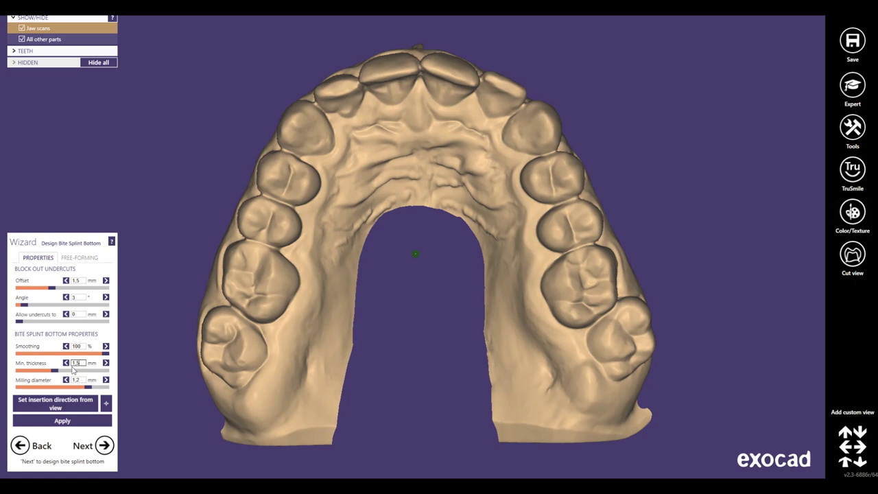
left_click(82, 380)
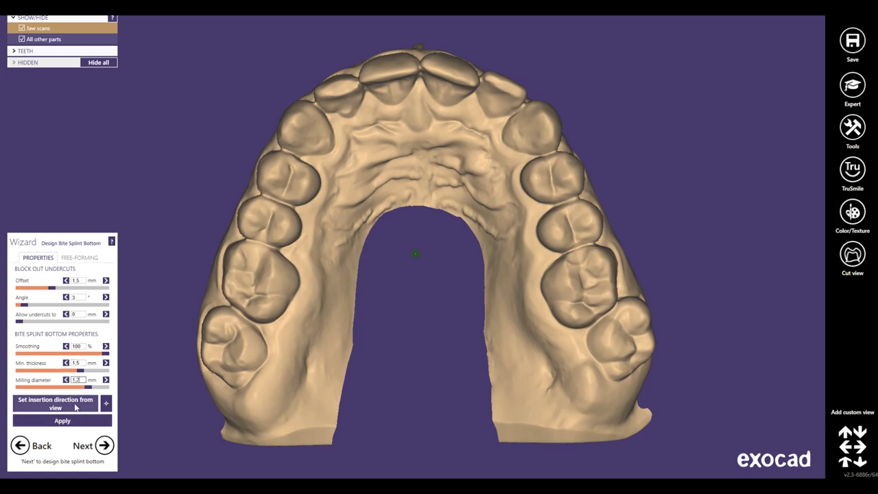
left_click(75, 408)
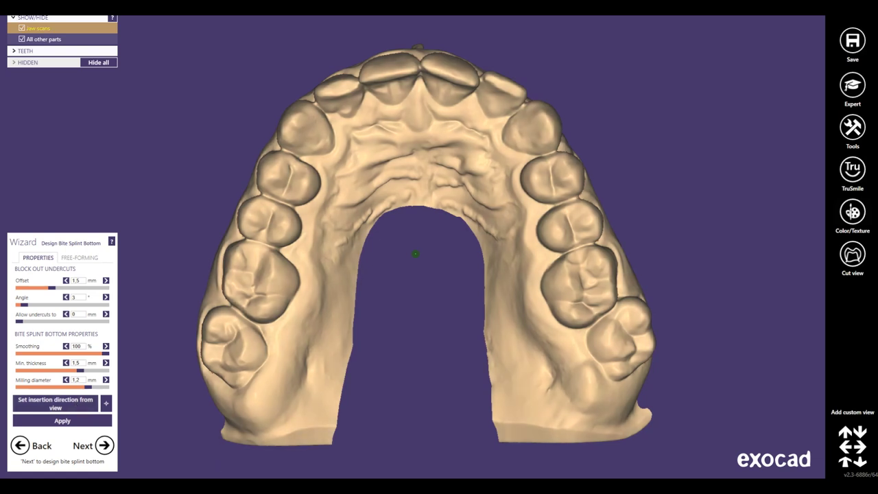
left_click(104, 446)
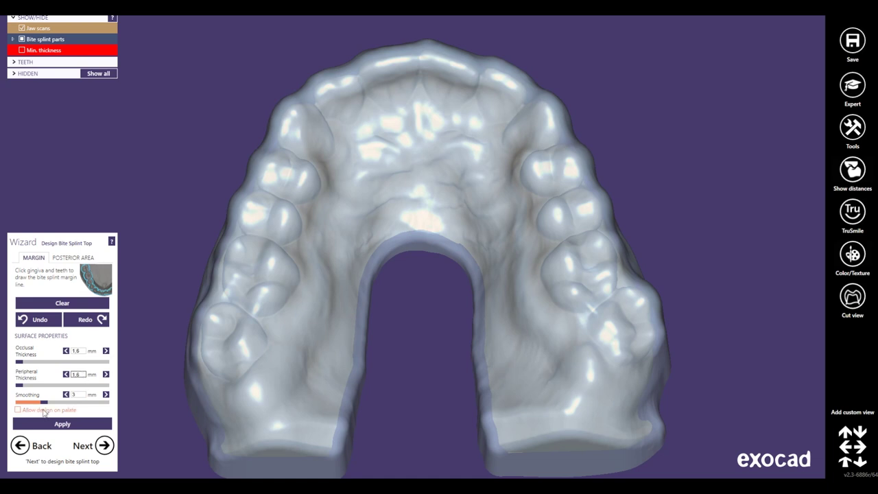
Step: Raise the splint top smoothing from 3 to 10 mm
left_click_drag(44, 402, 125, 406)
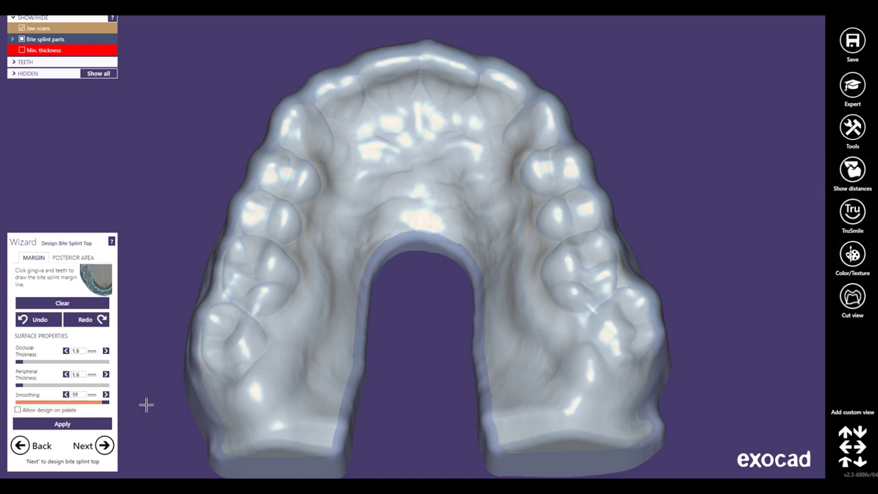
Step: Trace the margin line from the left back gingiva forward toward the front teeth
mouse_move(249, 343)
right_mouse_down()
mouse_move(279, 317)
mouse_move(368, 307)
right_mouse_up()
left_click(412, 318)
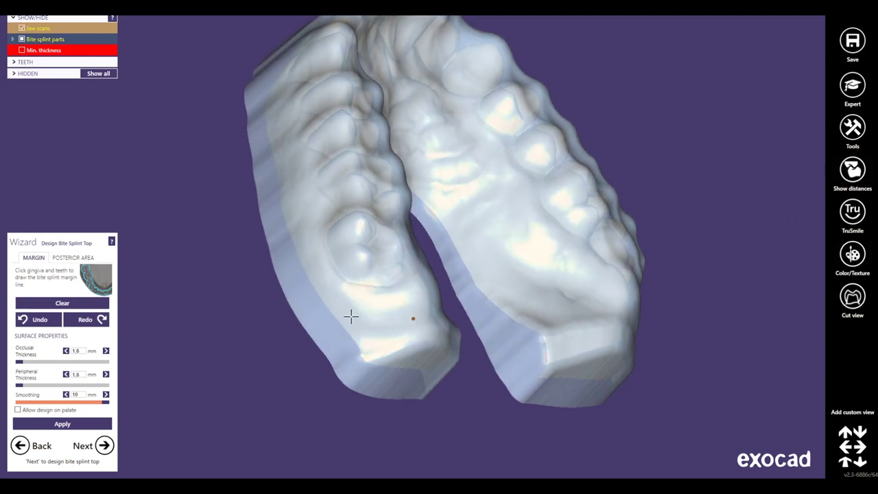
left_click(344, 310)
left_click(309, 225)
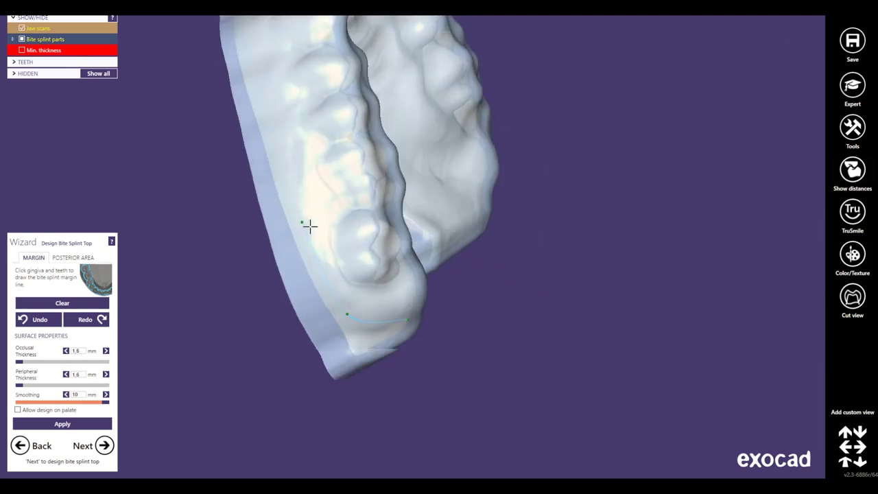
left_click(287, 136)
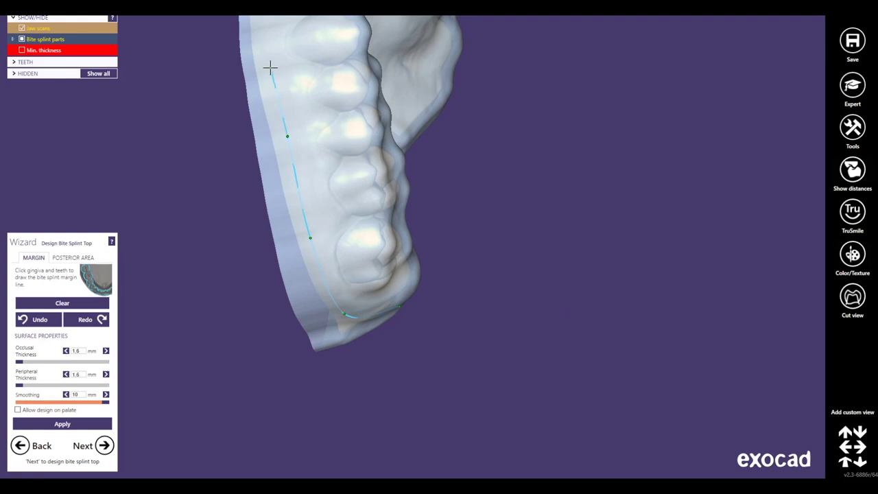
left_click(270, 66)
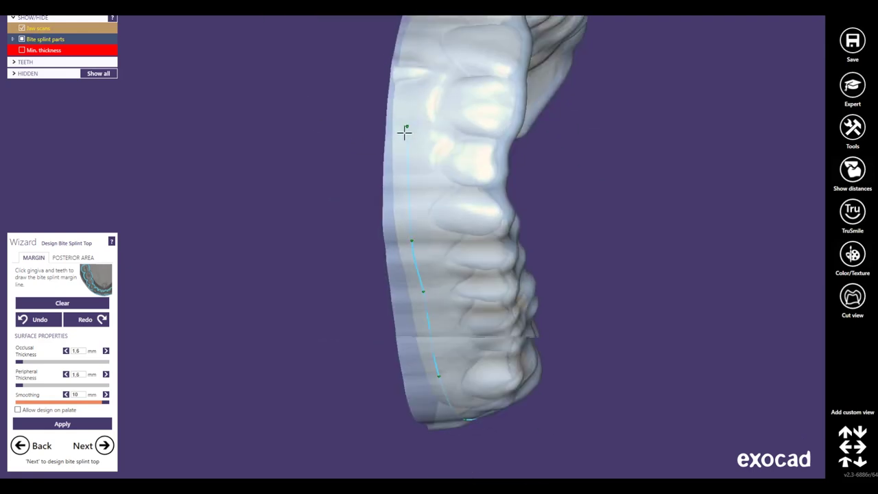
left_click(411, 102)
left_click(442, 83)
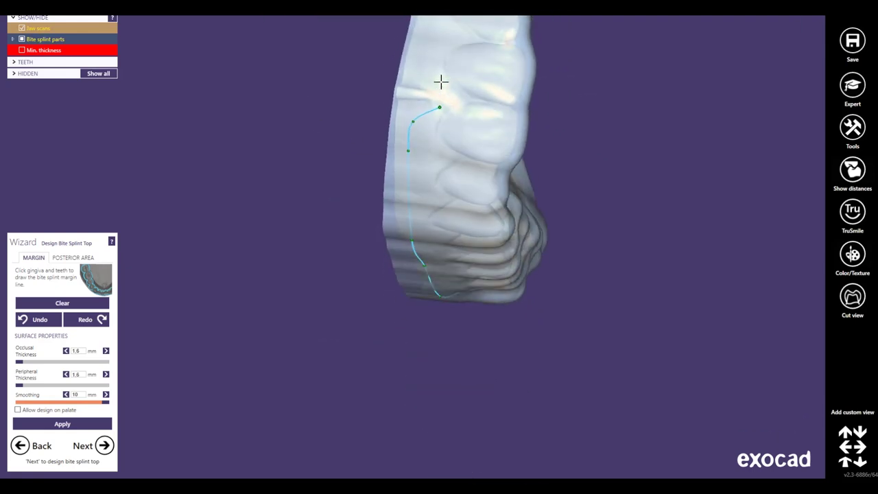
left_click(434, 98)
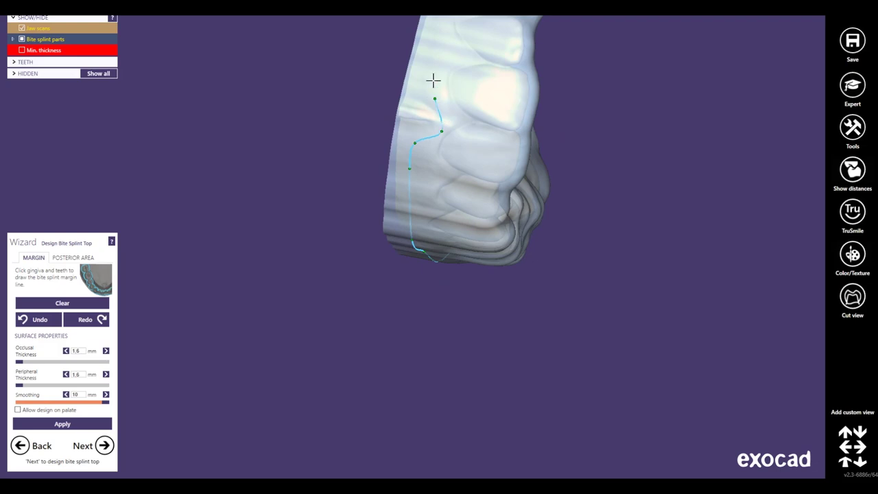
left_click(407, 202)
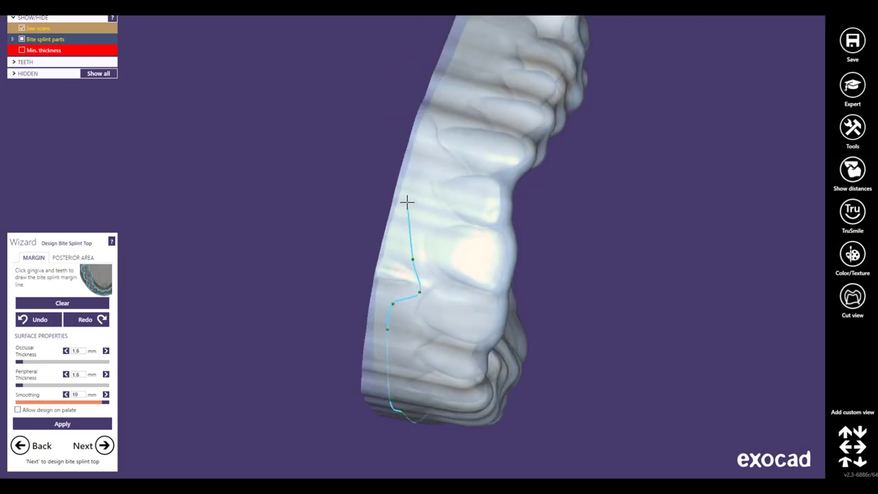
left_click_drag(412, 259, 401, 243)
Step: Continue the margin line around the back end, palatal curve and up the right arm
right_click_drag(470, 68, 404, 208)
left_click(415, 200)
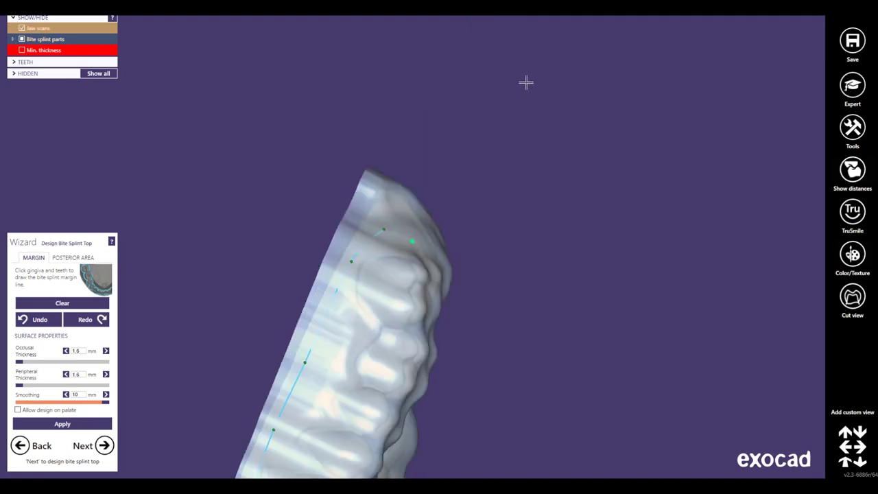
left_click(462, 237)
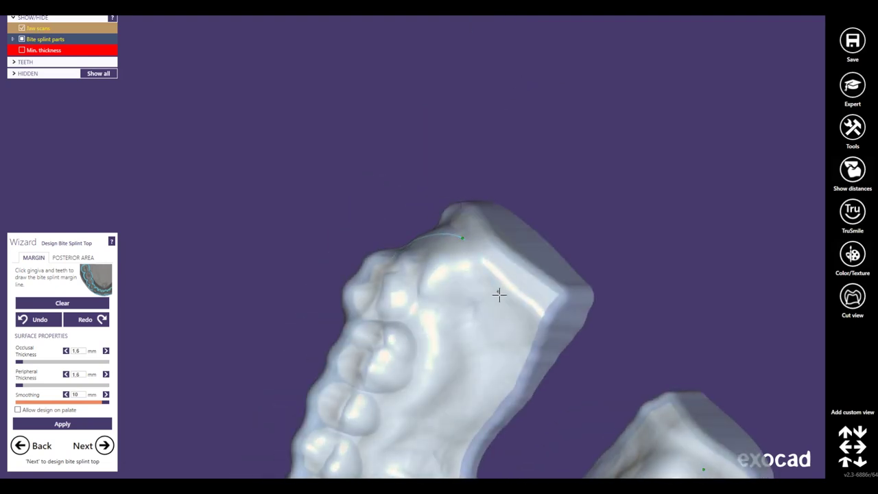
left_click(496, 369)
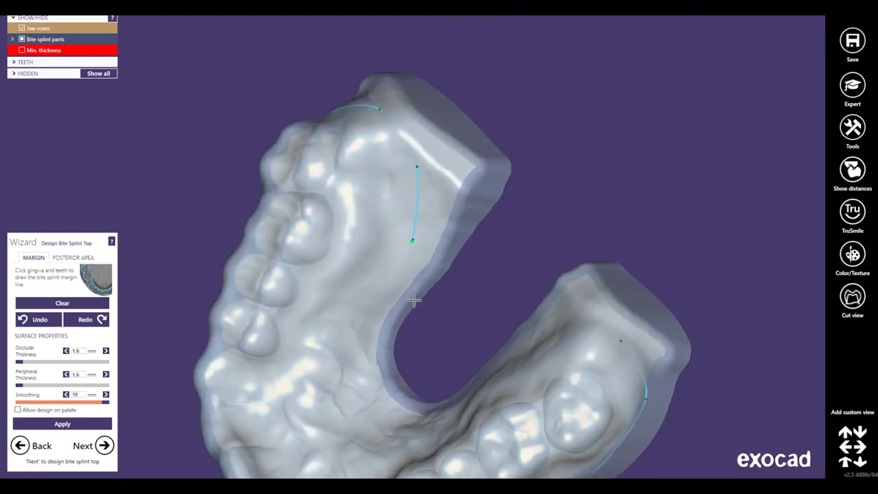
left_click(363, 358)
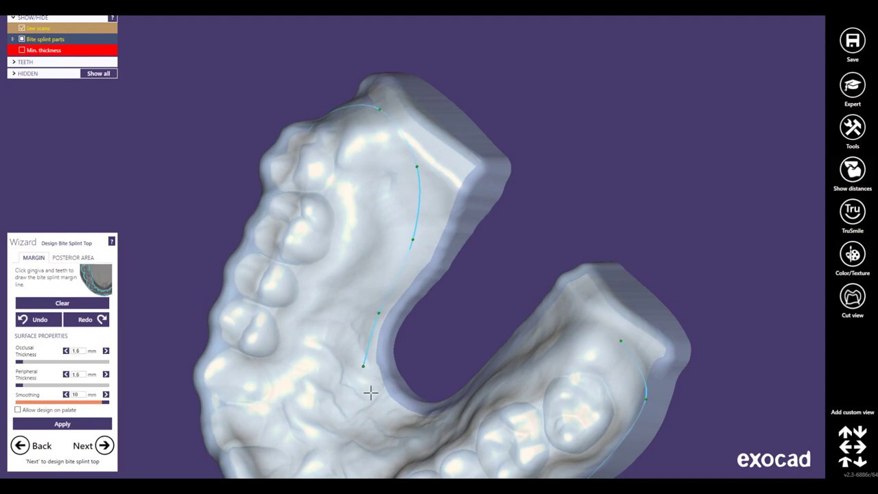
left_click(381, 379)
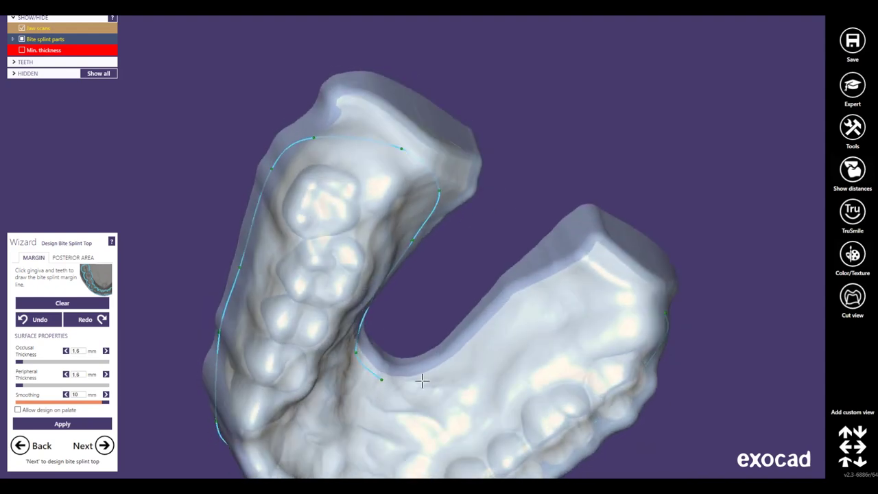
left_click(493, 336)
left_click(546, 292)
left_click(594, 285)
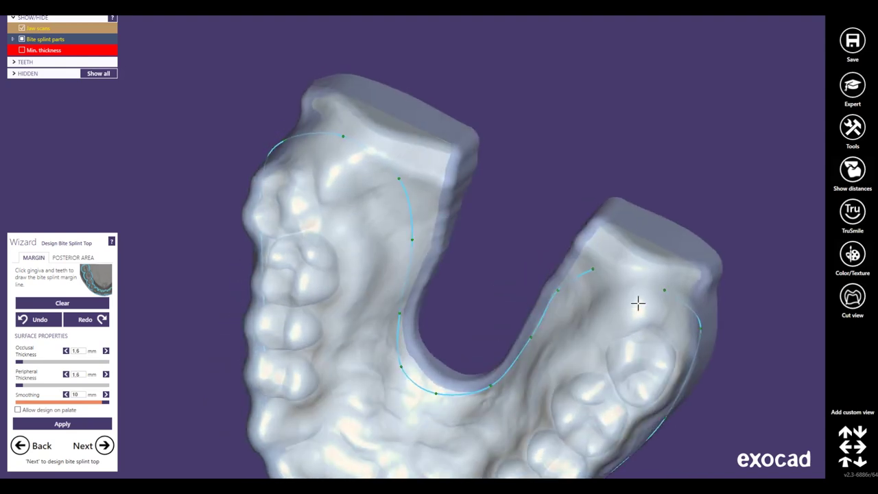
Step: Apply the margin line, compute the splint top and advance to free-forming
left_click(69, 425)
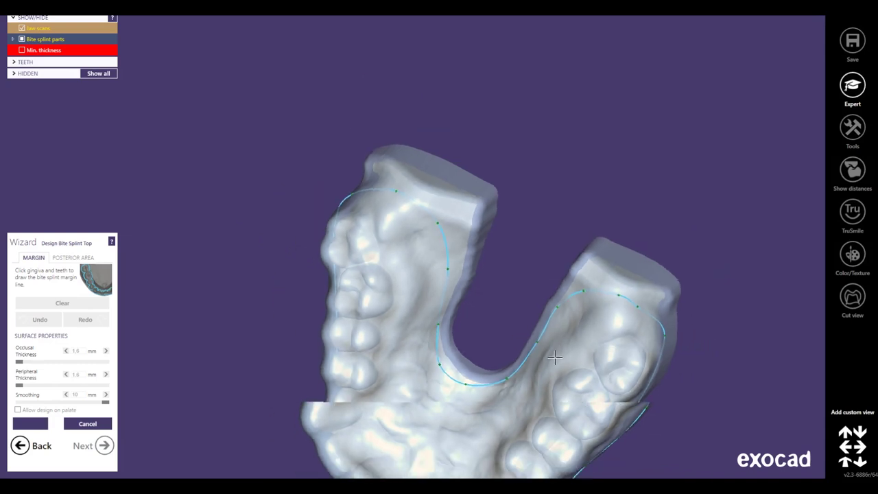
mouse_move(497, 374)
right_mouse_down()
mouse_move(443, 290)
mouse_move(498, 263)
mouse_move(467, 276)
right_mouse_up()
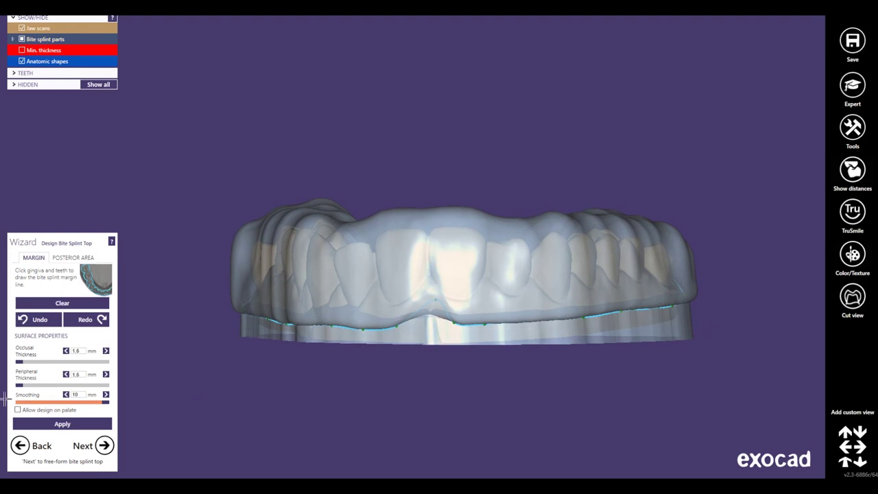
left_click(66, 420)
left_click(105, 446)
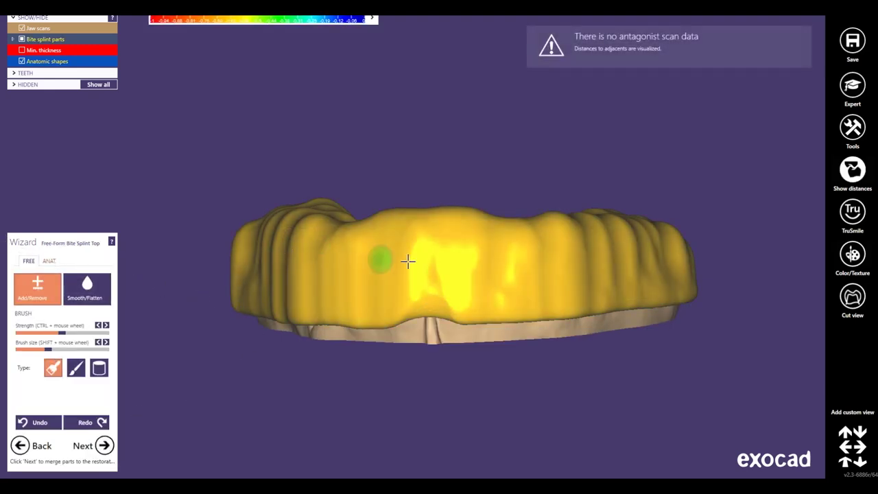
Step: Enable the anatomic Paint & Pull tools for shaping the splint top
right_click_drag(408, 260, 126, 248)
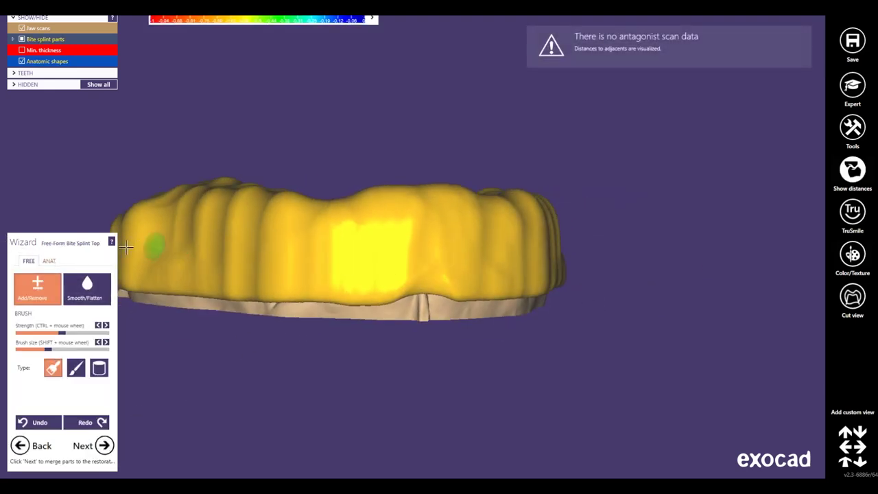
left_click(49, 260)
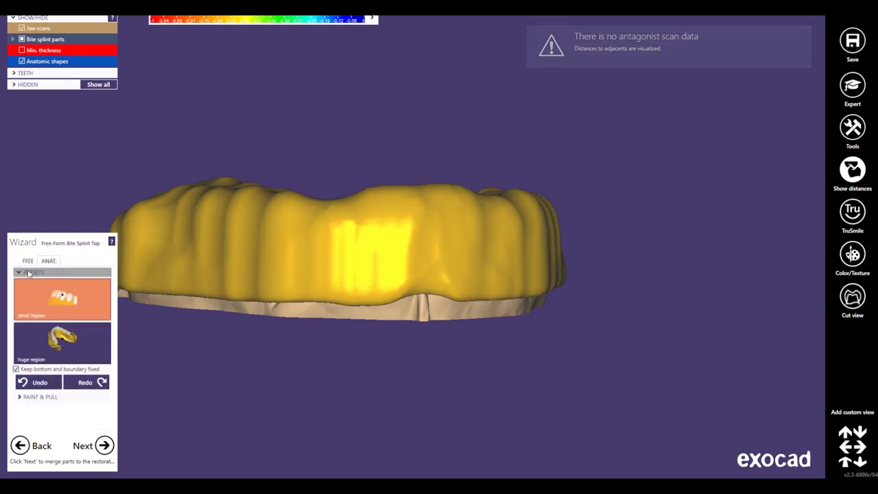
left_click(28, 273)
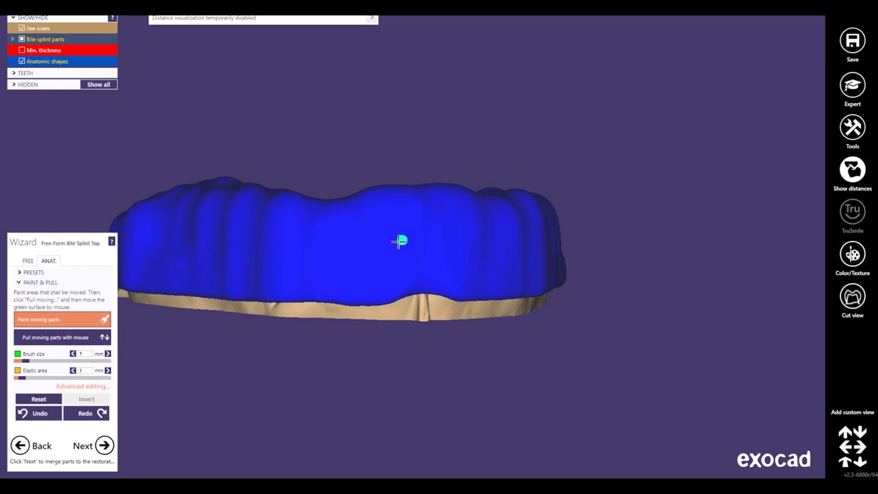
Step: Pull the painted front patch outward into a handle and stretch it slightly longer
scroll(390, 244, "up", 3, "ctrl")
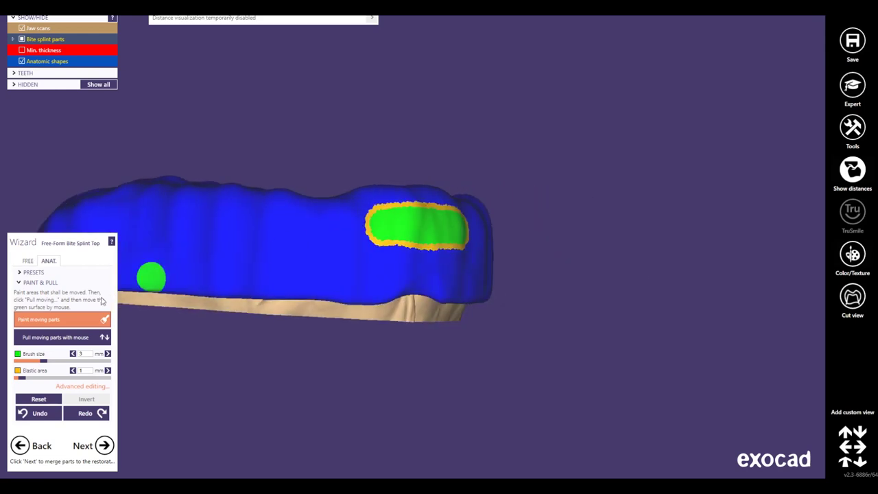
left_click(55, 339)
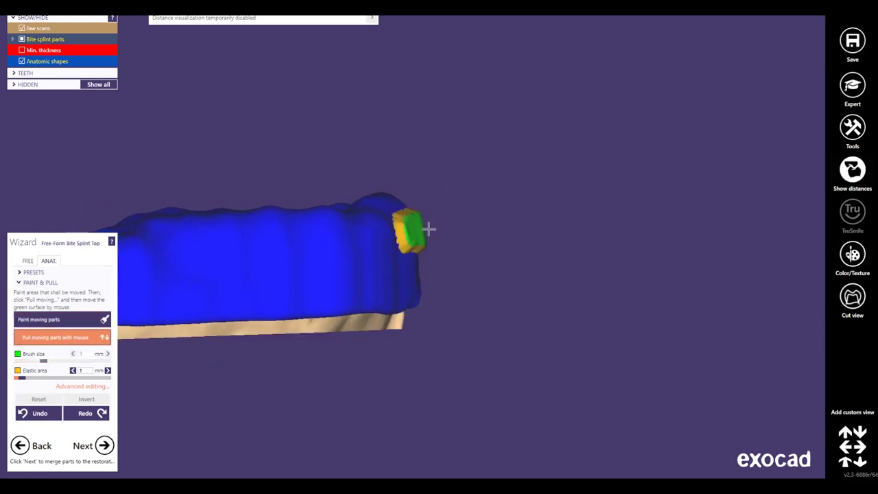
left_click_drag(475, 227, 537, 231)
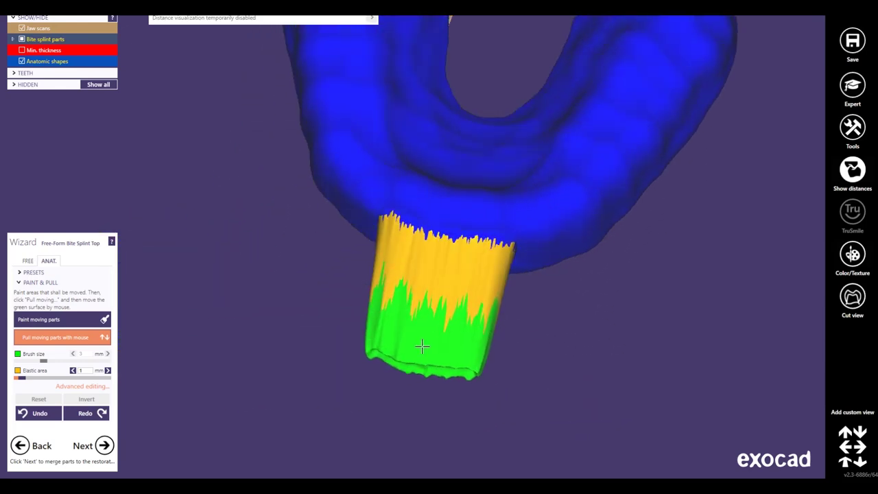
left_click_drag(421, 347, 420, 353)
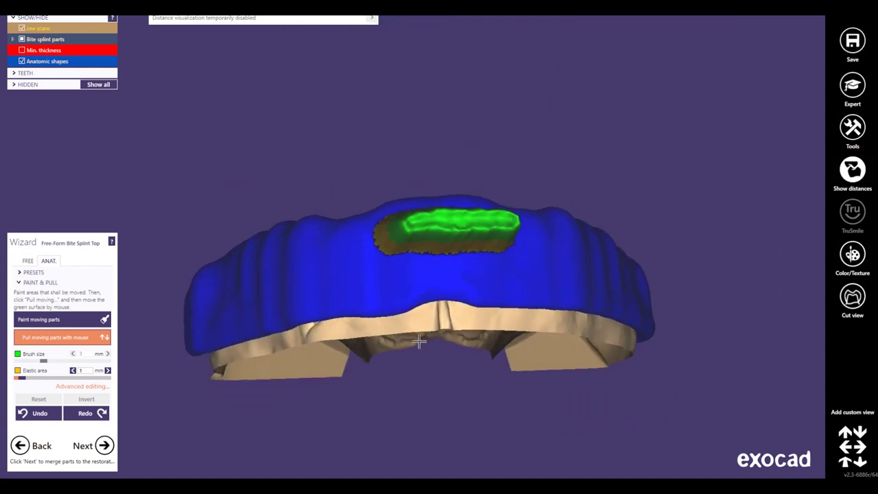
Step: Smooth the handle's bottom edge, end rim and ridged top with the Smooth/Flatten brush
left_click(29, 261)
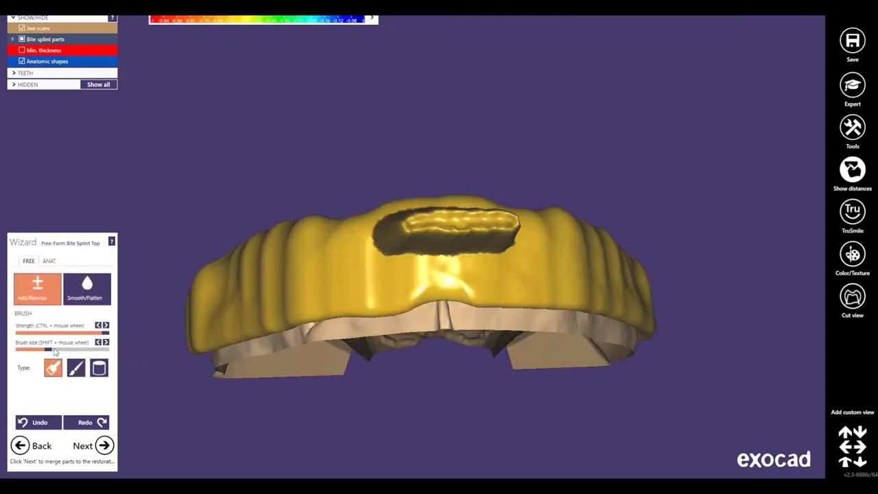
right_click_drag(470, 219, 446, 240)
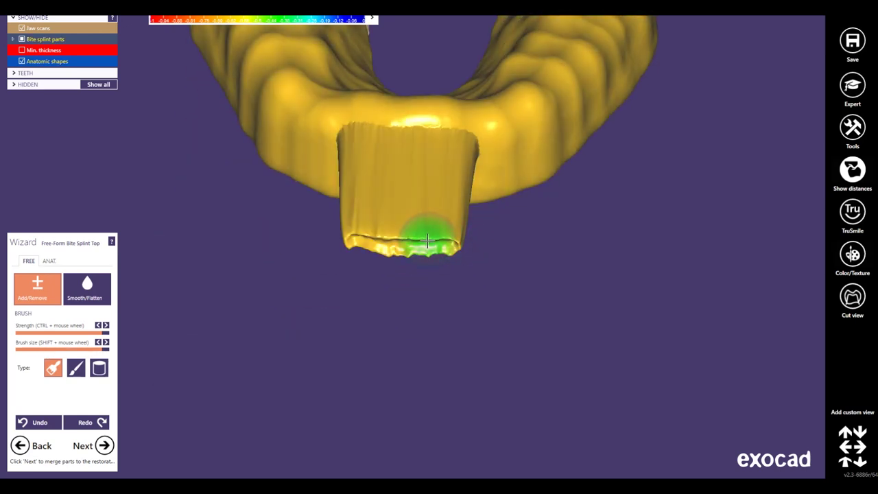
left_click(87, 288)
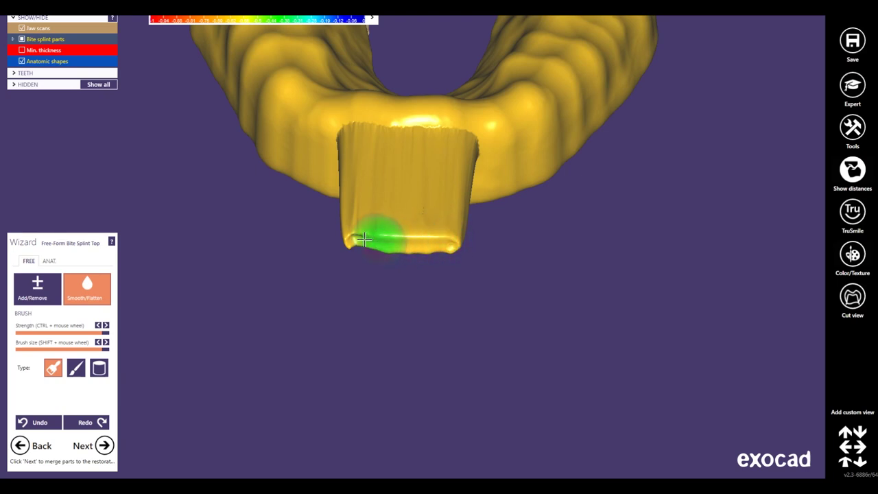
mouse_move(366, 237)
left_mouse_down()
mouse_move(441, 243)
mouse_move(364, 160)
left_mouse_up()
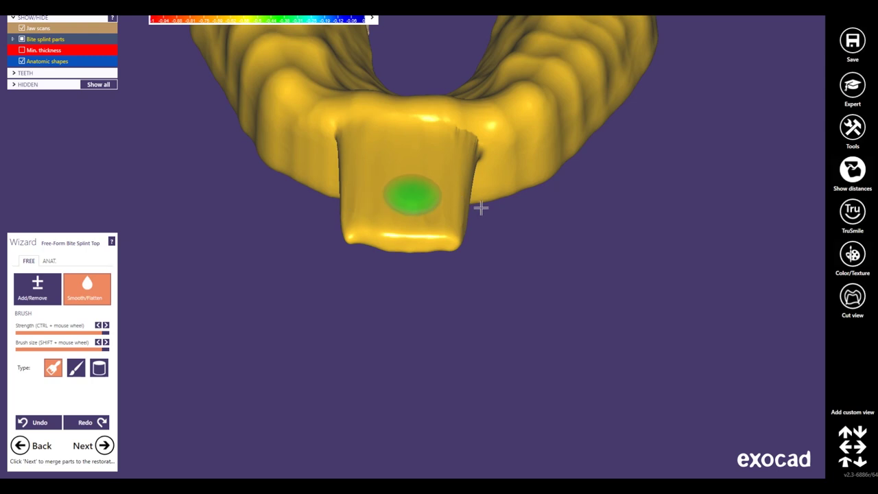
right_click_drag(435, 194, 460, 139)
left_click_drag(459, 139, 434, 162)
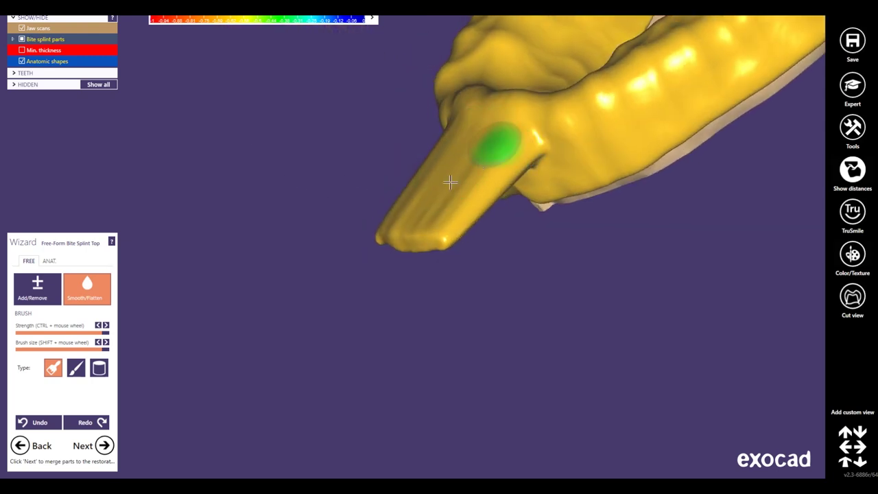
right_click_drag(450, 183, 517, 231)
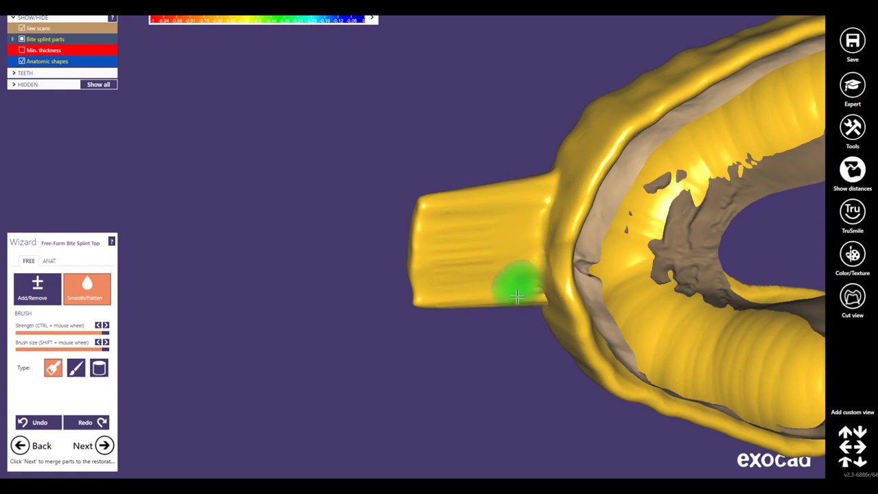
mouse_move(516, 230)
left_mouse_down()
mouse_move(452, 296)
mouse_move(521, 288)
left_mouse_up()
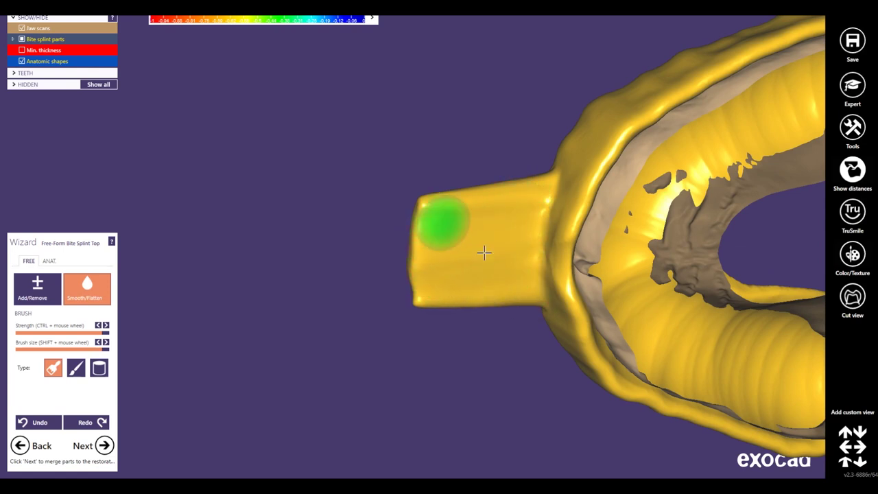
Step: Rotate the splint to check the handle, then finish the splint-top step
mouse_move(522, 288)
right_mouse_down()
mouse_move(444, 285)
mouse_move(447, 294)
mouse_move(434, 295)
right_mouse_up()
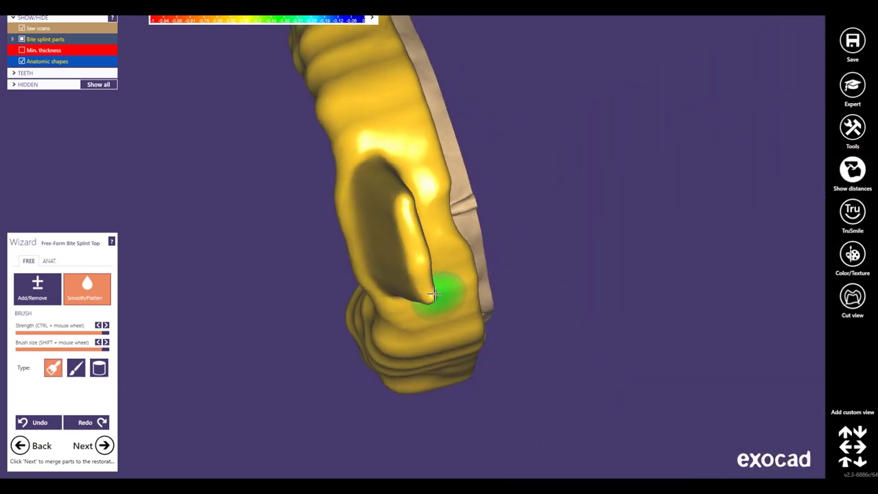
mouse_move(402, 208)
right_mouse_down()
mouse_move(405, 254)
mouse_move(402, 208)
mouse_move(383, 226)
right_mouse_up()
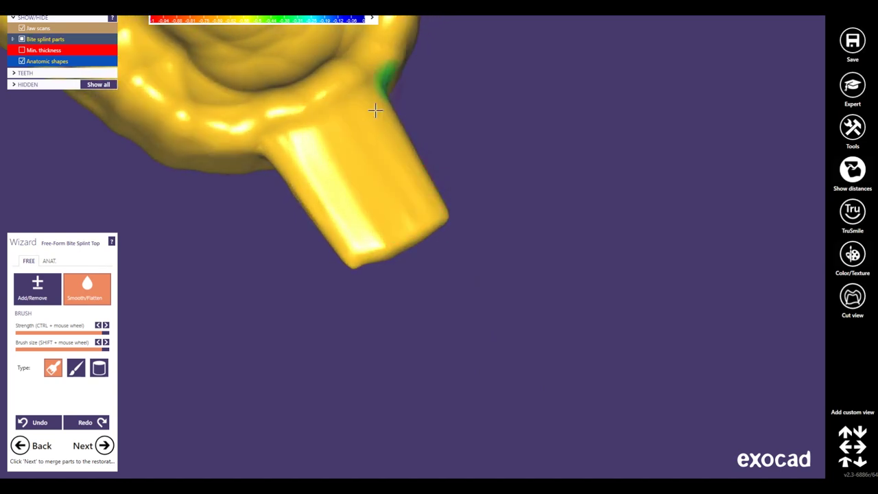
right_click_drag(372, 202, 374, 205)
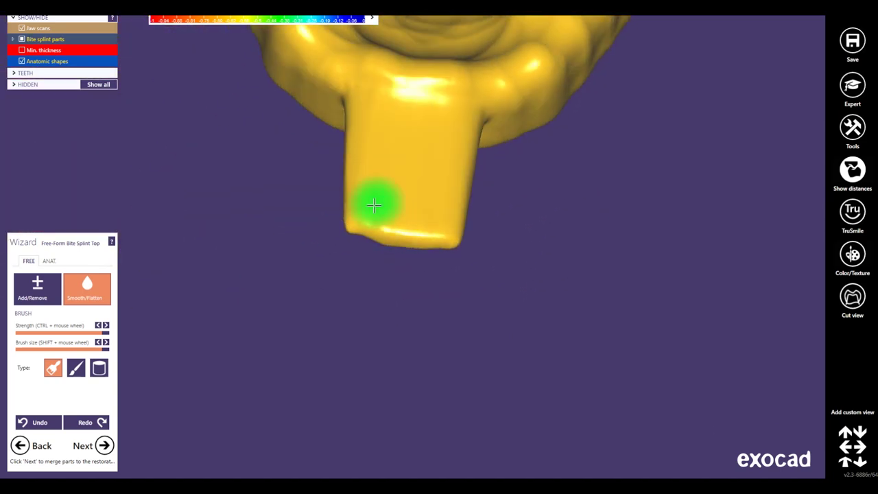
left_click(103, 447)
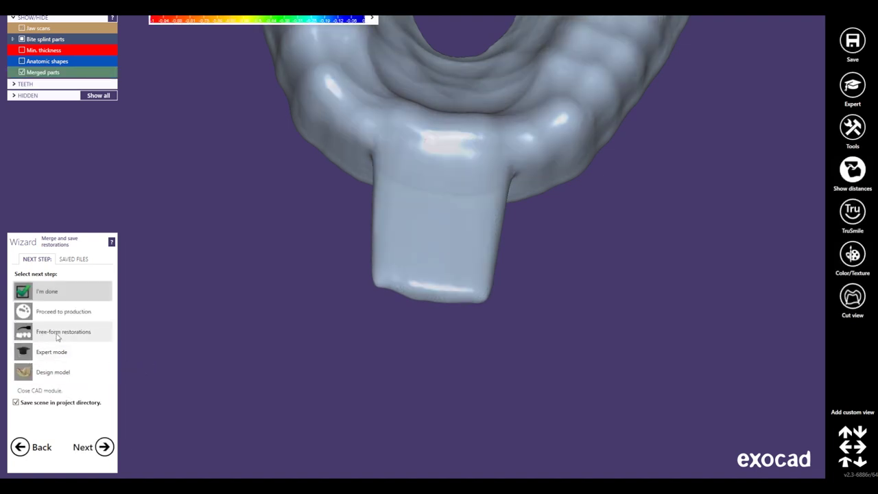
Step: Choose Free-form restorations in Merge and save, then bring up the attachment libraries
left_click(62, 333)
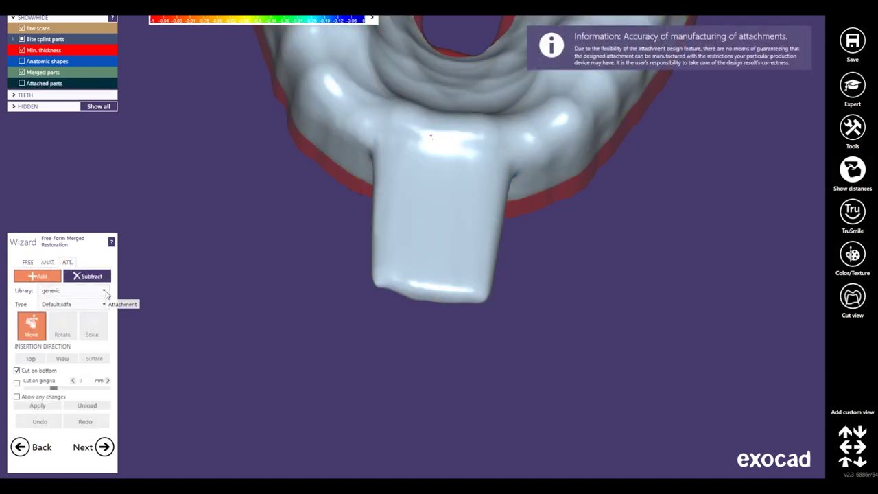
left_click(104, 291)
Step: Add 'Michi' TextAttachment lettering, thickness 1.1, size 5.6, set to Subtract on the handle
scroll(81, 384, "down", 5)
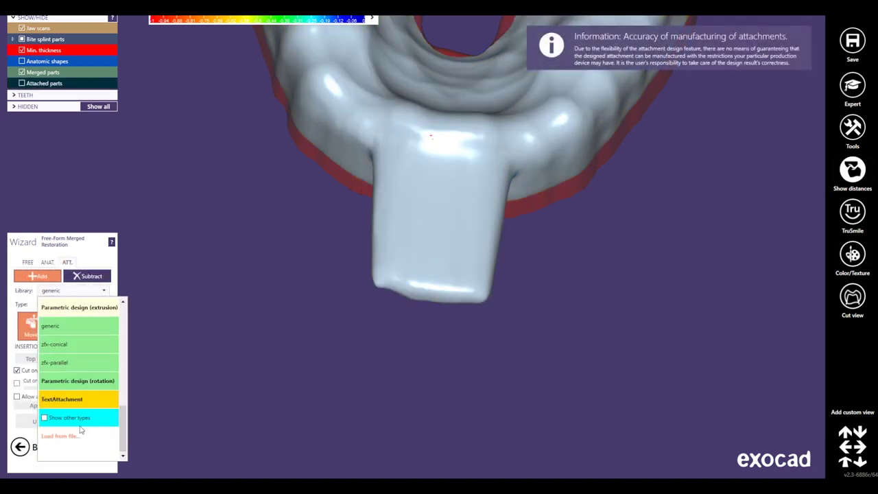
left_click(59, 400)
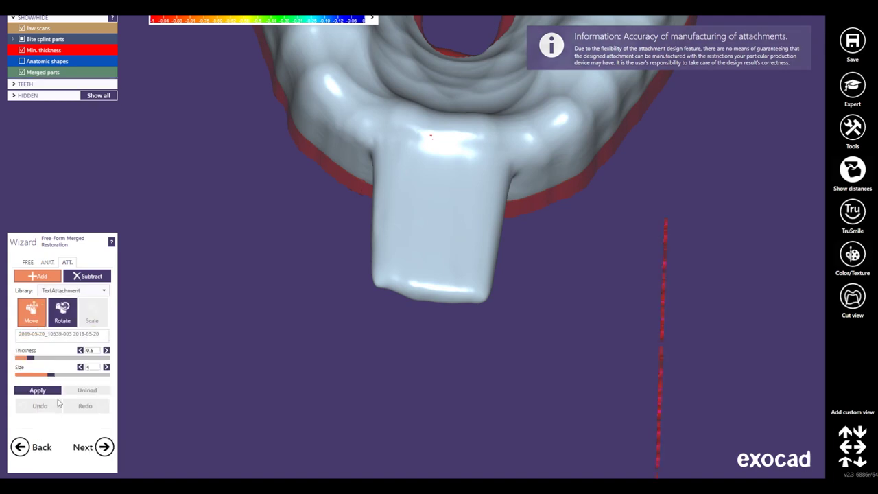
left_click(53, 335)
type("Michi")
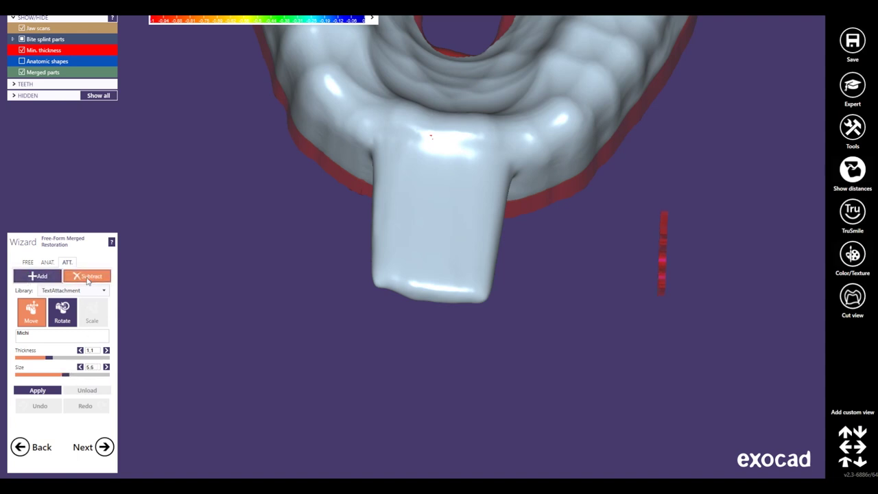
left_click(91, 279)
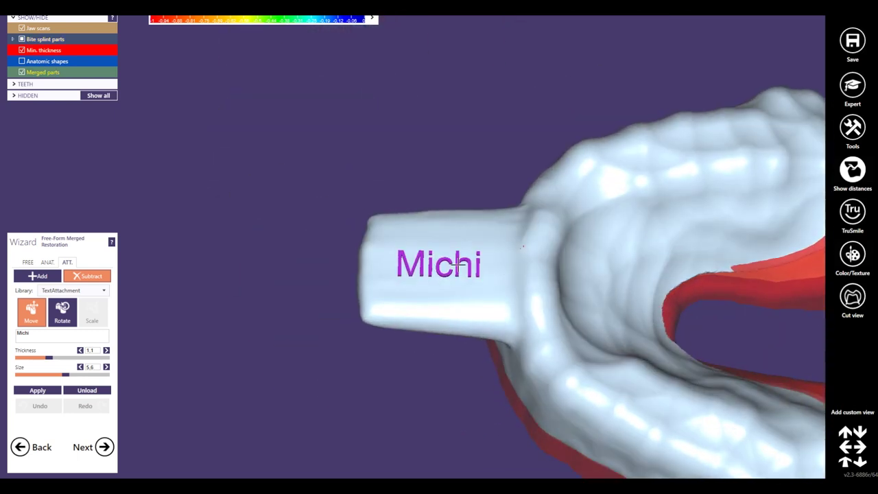
Step: Apply the Michi engraving and inspect the tray from tilted front and top views
left_click(50, 392)
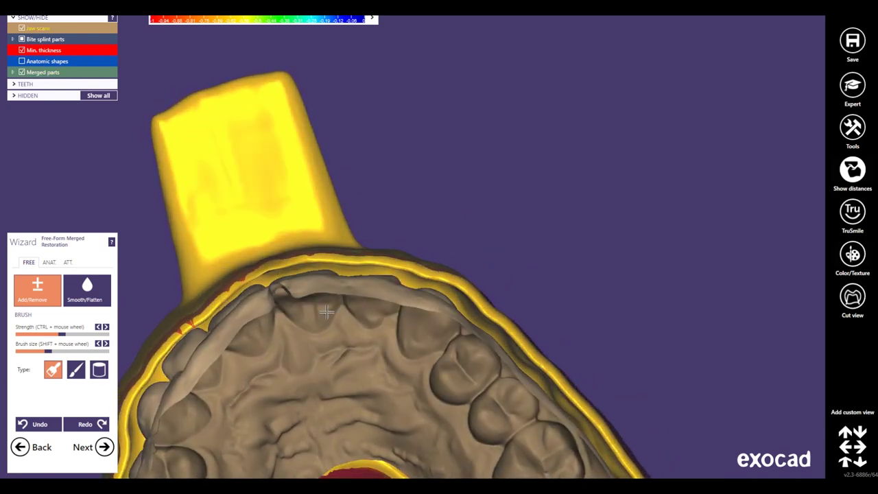
scroll(327, 326, "down", 3)
right_click_drag(349, 347, 412, 236)
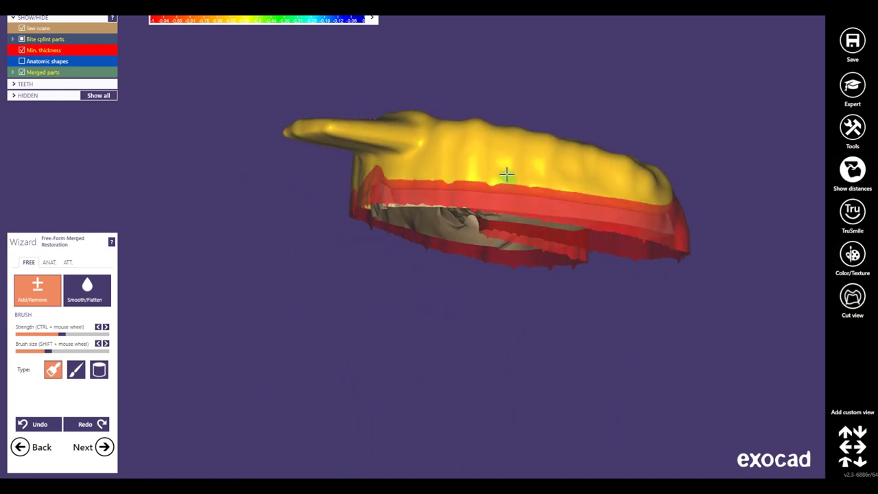
mouse_move(505, 176)
right_mouse_down()
mouse_move(471, 245)
mouse_move(442, 333)
right_mouse_up()
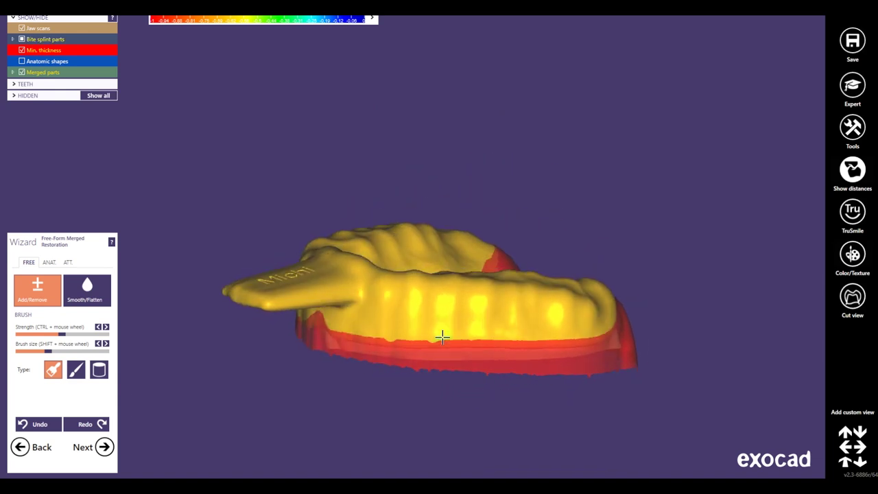